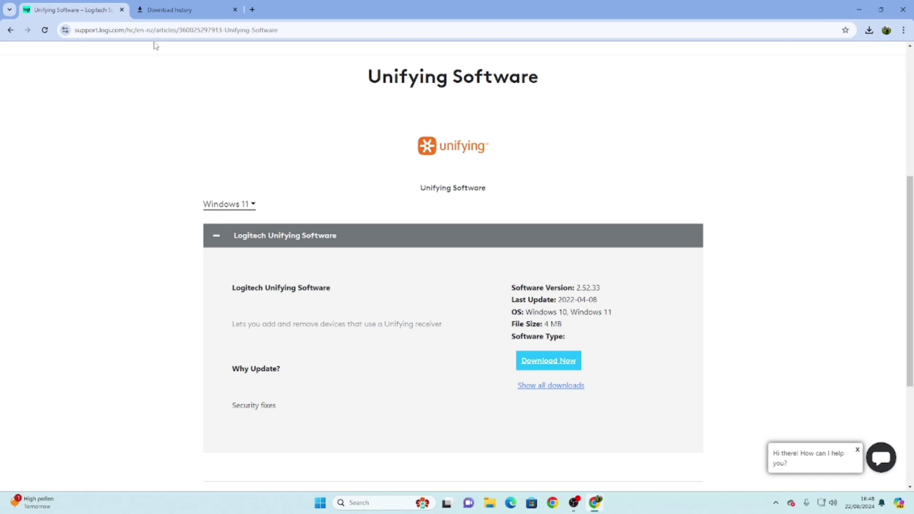
scroll(155, 128, up, 5)
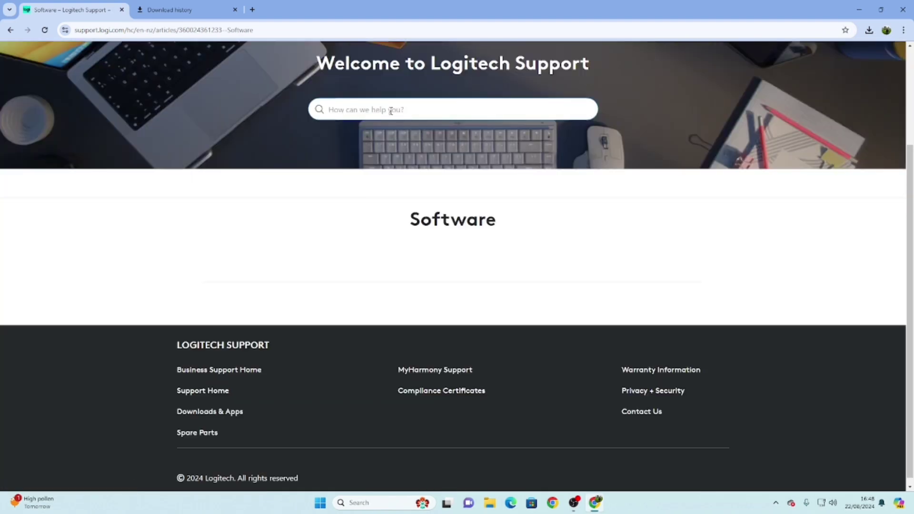
click(390, 111)
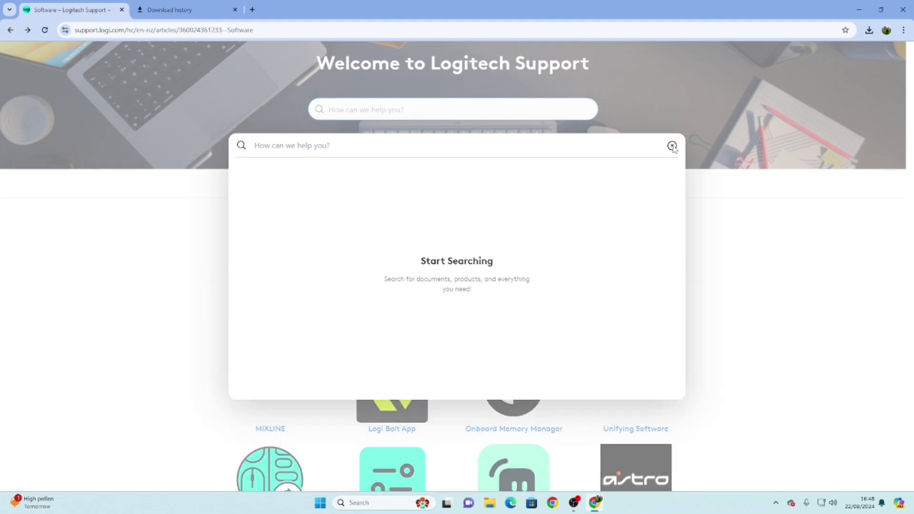
scroll(367, 394, down, 5)
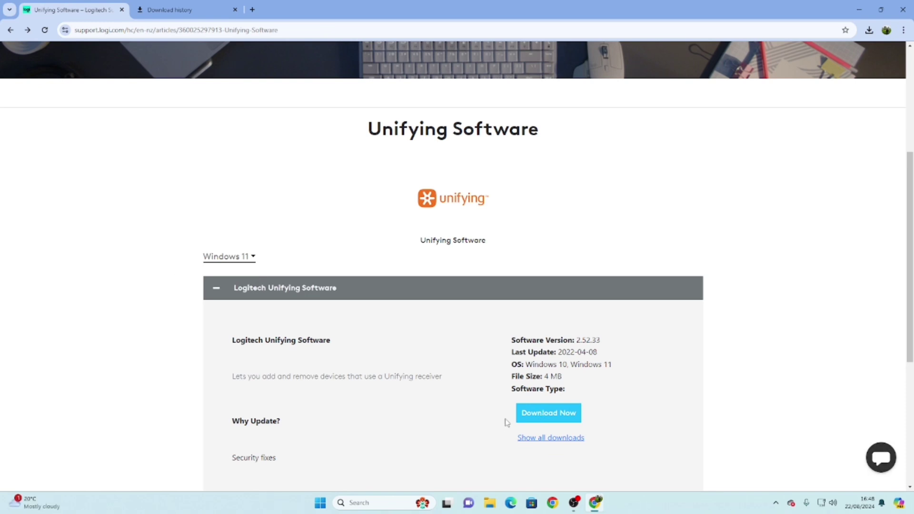
Launch Logitech Unifying Software from Start's recent list and move its Welcome window lower on screen.
click(869, 30)
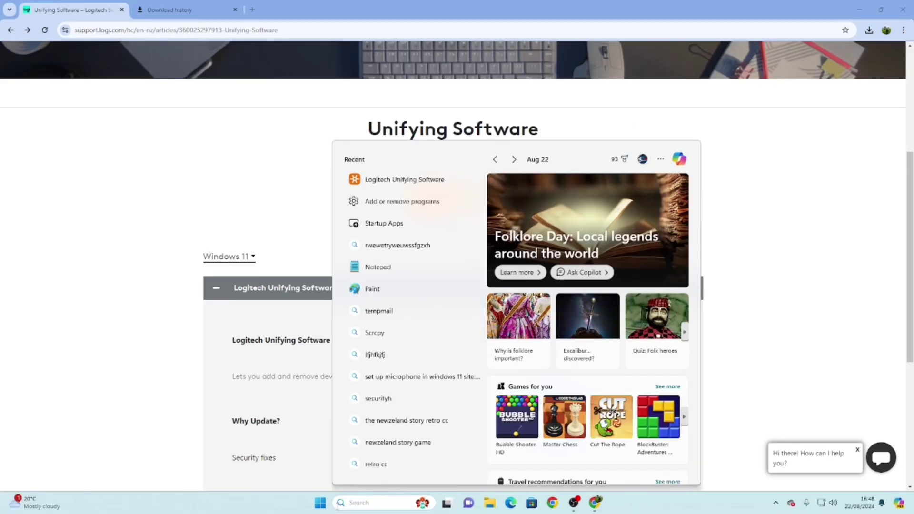
click(416, 180)
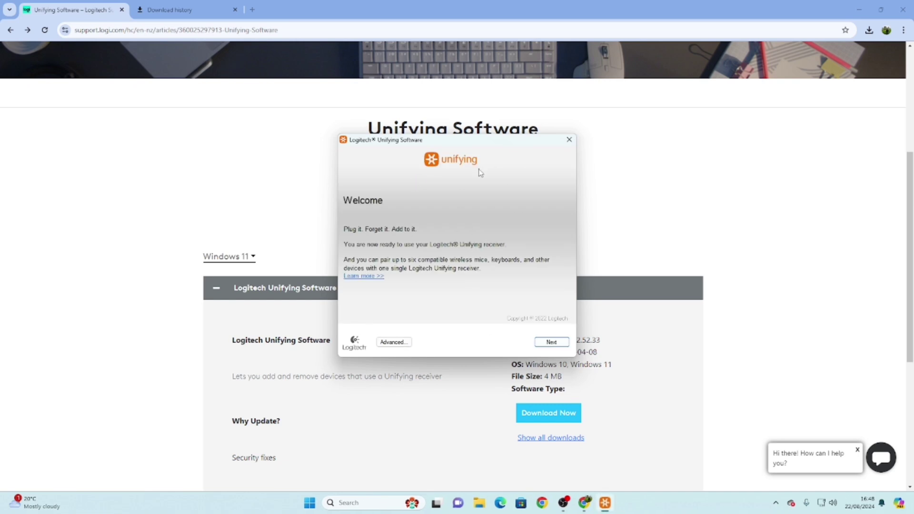
drag(402, 145, 377, 225)
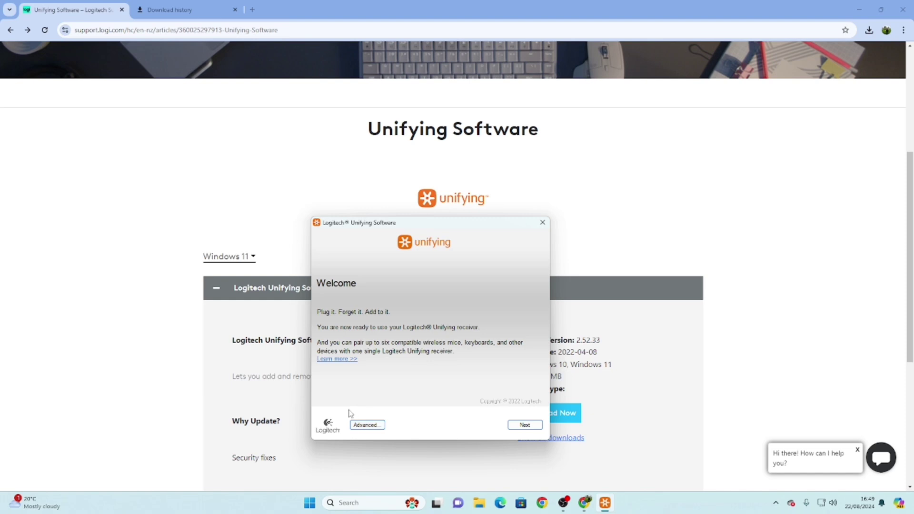
Open the Advanced receiver view and begin pairing a new device, then cancel it.
click(367, 425)
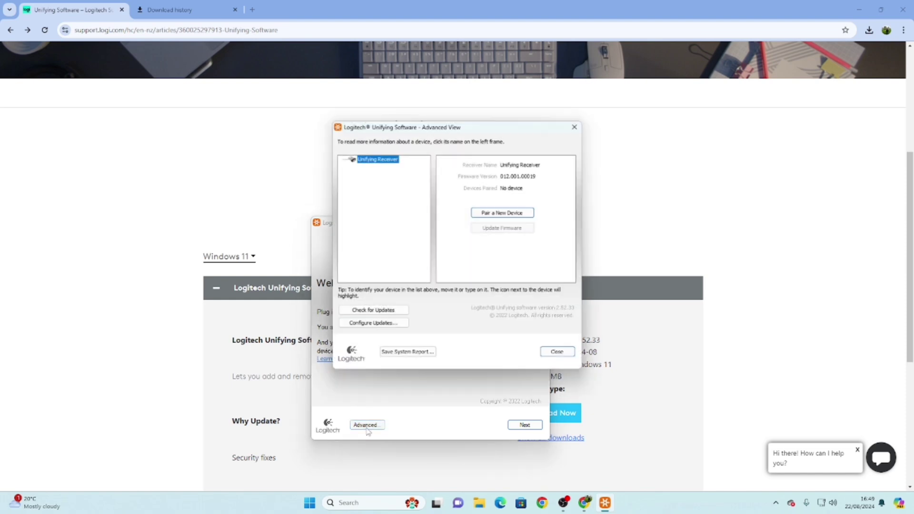
click(492, 214)
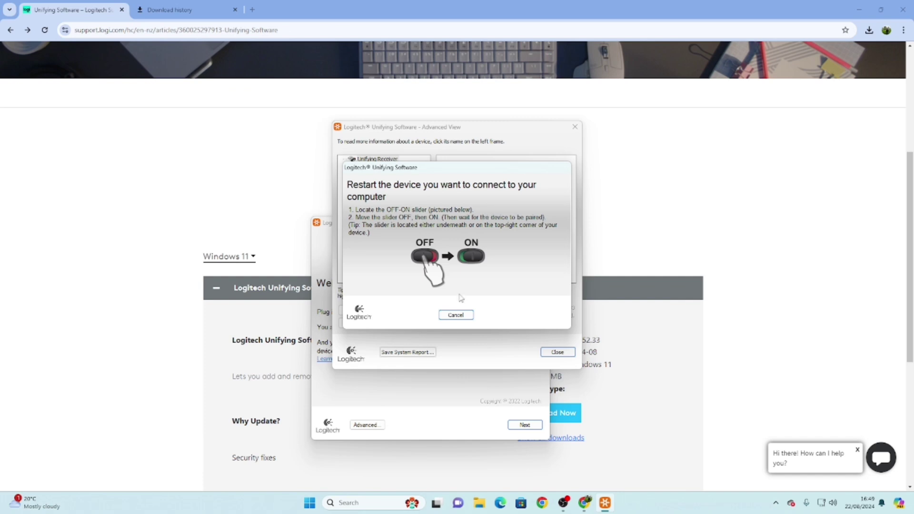
click(457, 315)
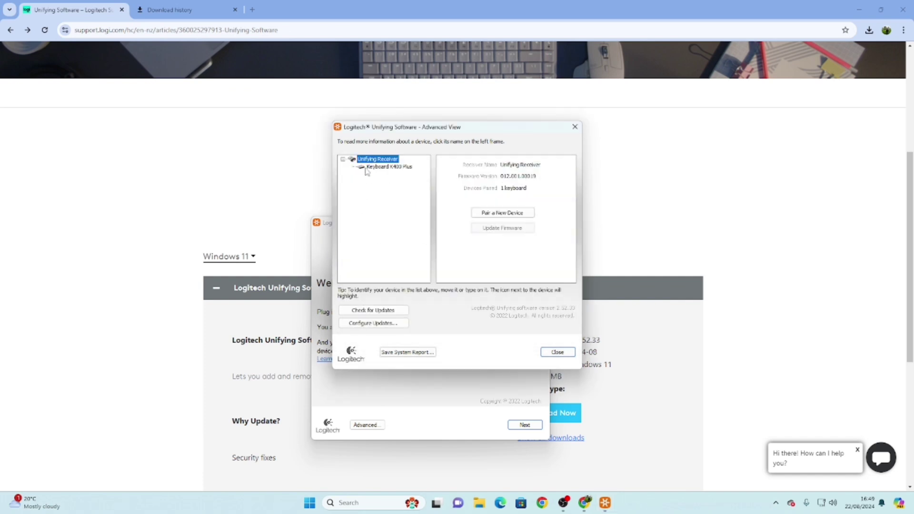
Check the Keyboard K400 Plus status, then close the Advanced view and the Welcome window.
click(367, 169)
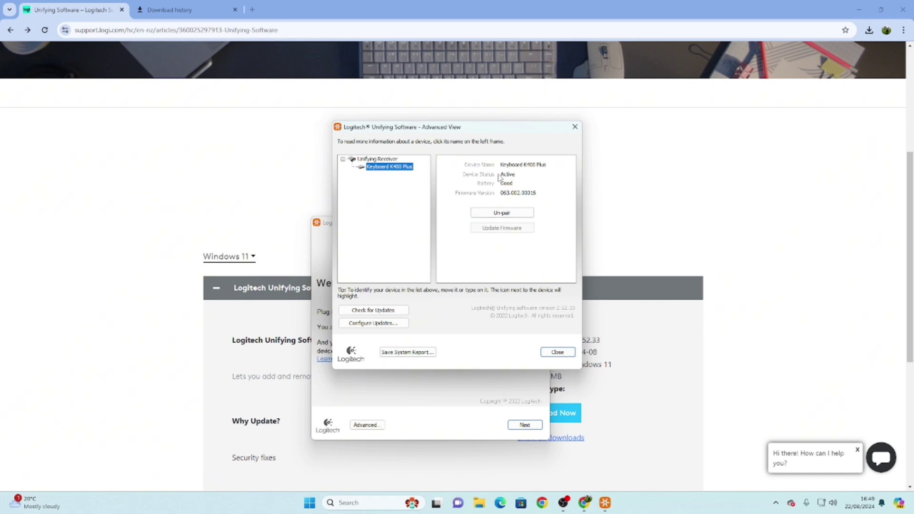
click(558, 353)
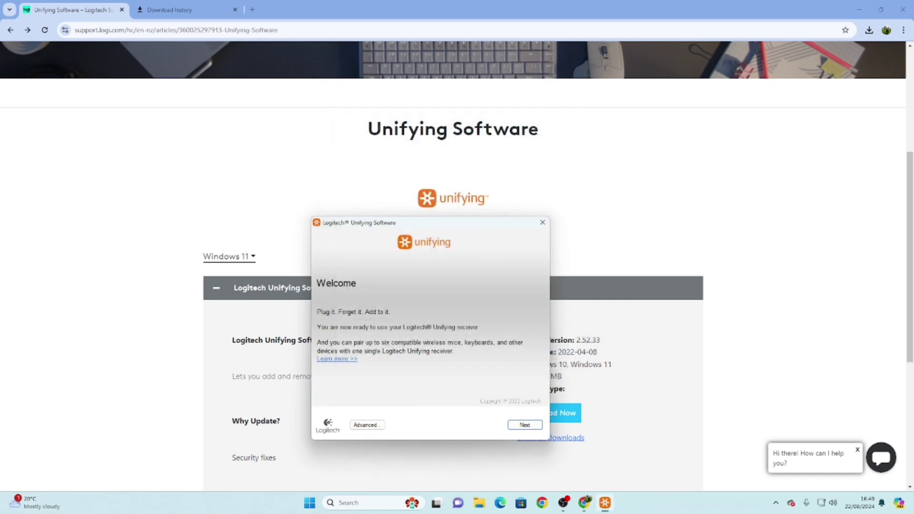
click(542, 223)
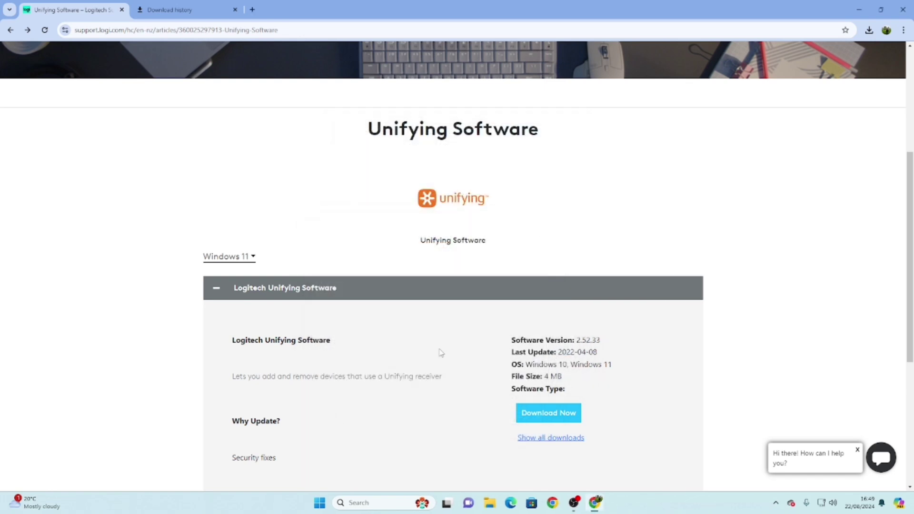
Type the test string hgghjkfkgjfjfkjf into the taskbar Windows Search box.
click(384, 504)
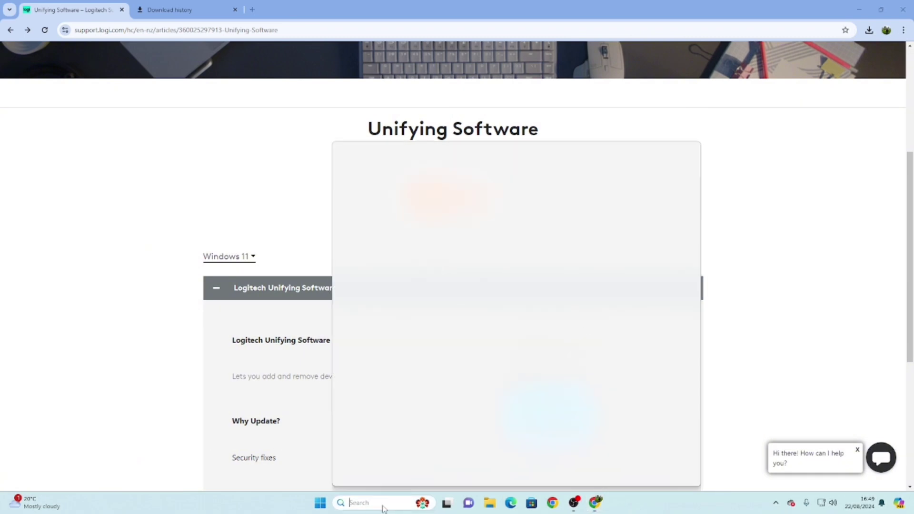
text(hgghjkfkgjfjfkjf)
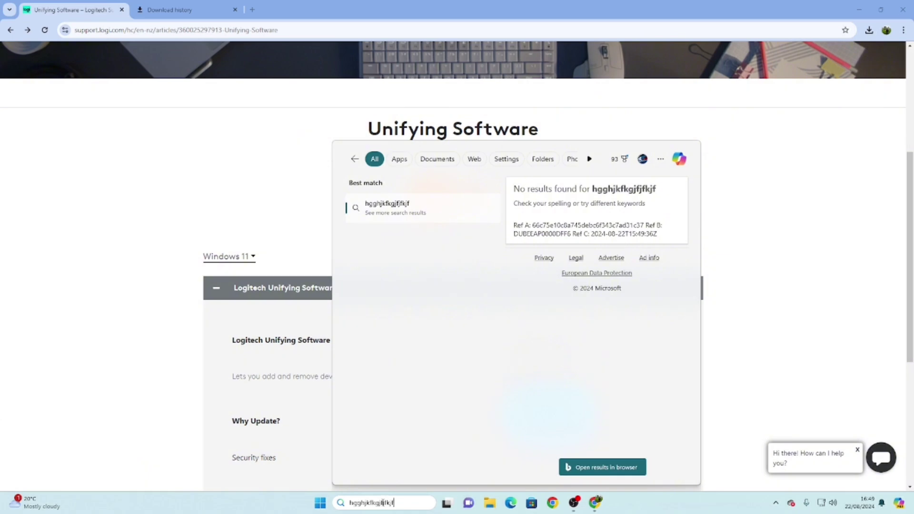
Replace the test query with 'unifyingf', then raise the volume and mute with the media keys.
key(BackSpace)
key(BackSpace)
key(BackSpace)
key(BackSpace)
key(BackSpace)
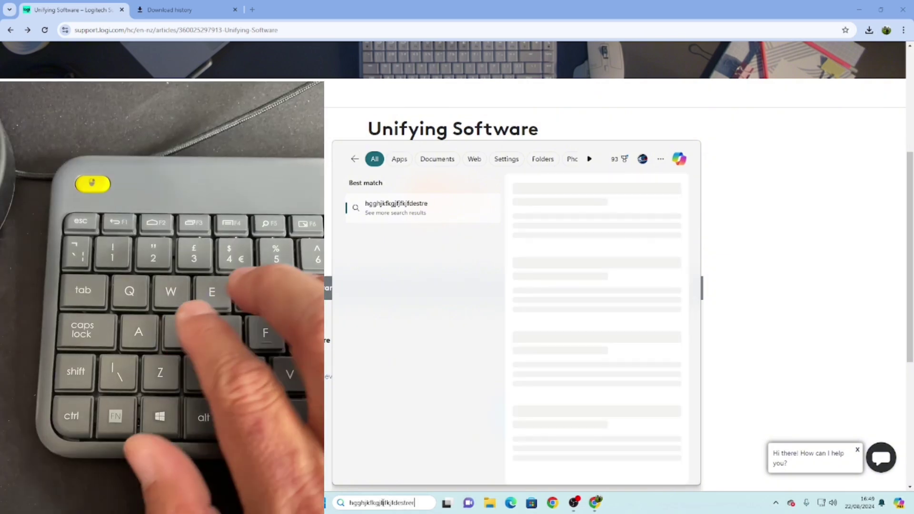
key(BackSpace)
key(BackSpace)
key(BackSpace)
key(BackSpace)
key(BackSpace)
key(BackSpace)
key(BackSpace)
key(BackSpace)
key(BackSpace)
key(BackSpace)
key(BackSpace)
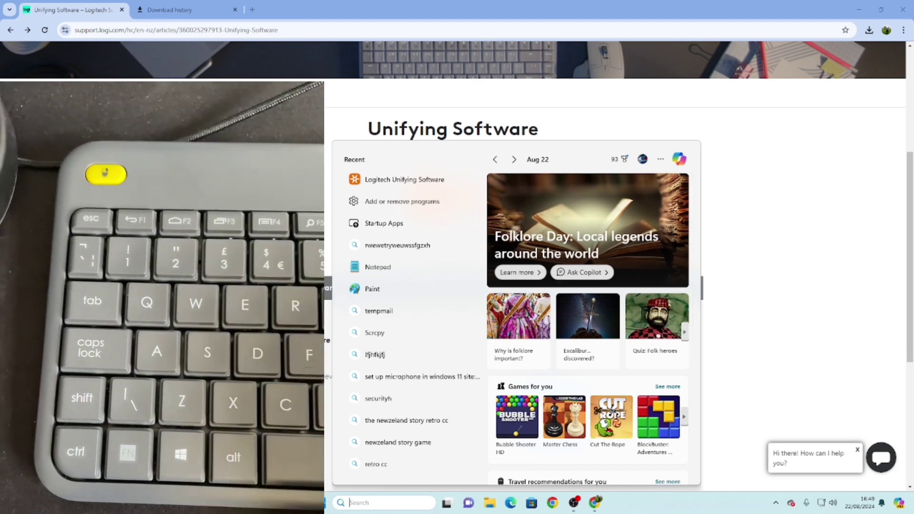
text(unifyingf)
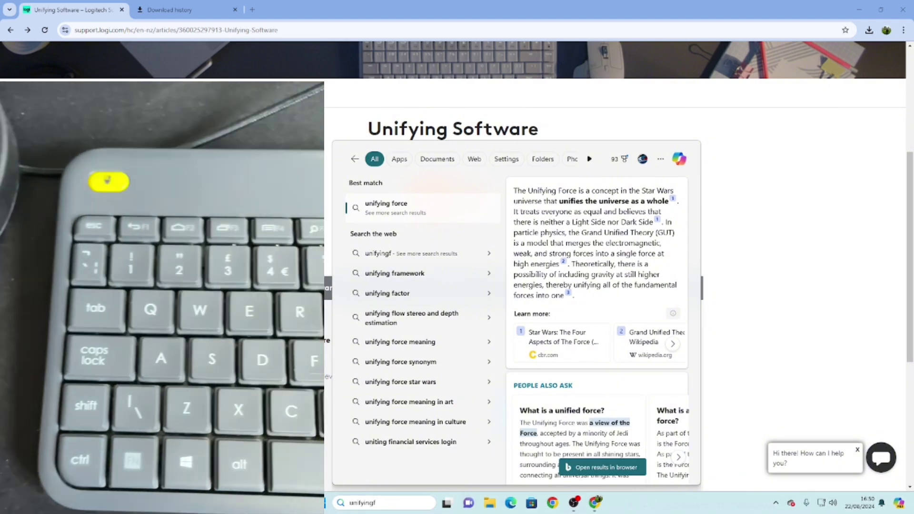
key(XF86AudioRaiseVolume)
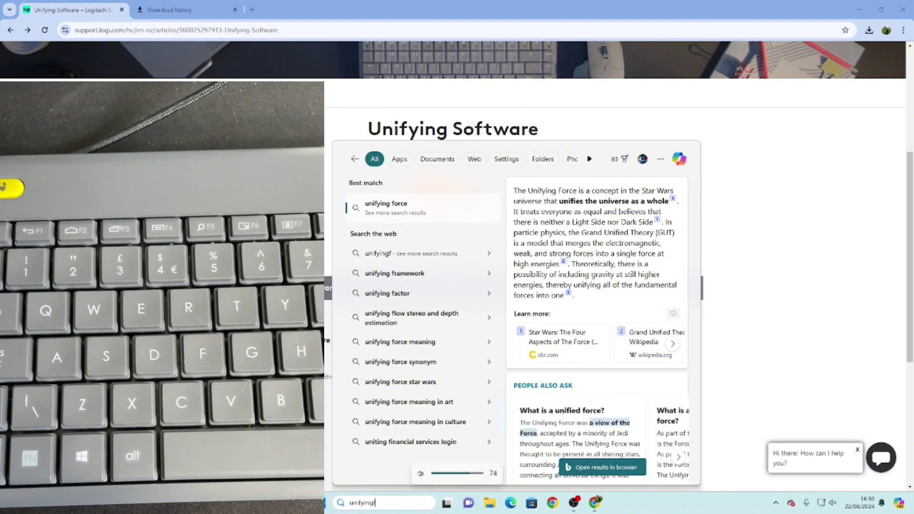
key(XF86AudioMute)
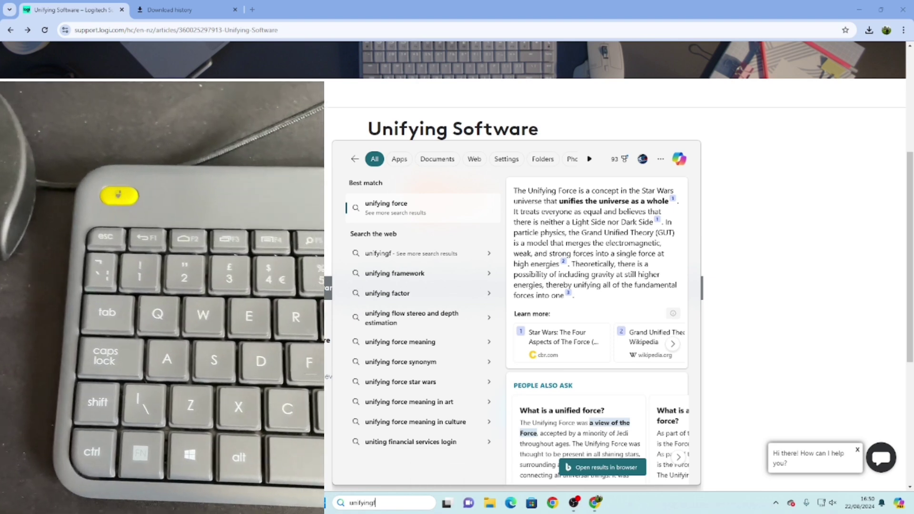